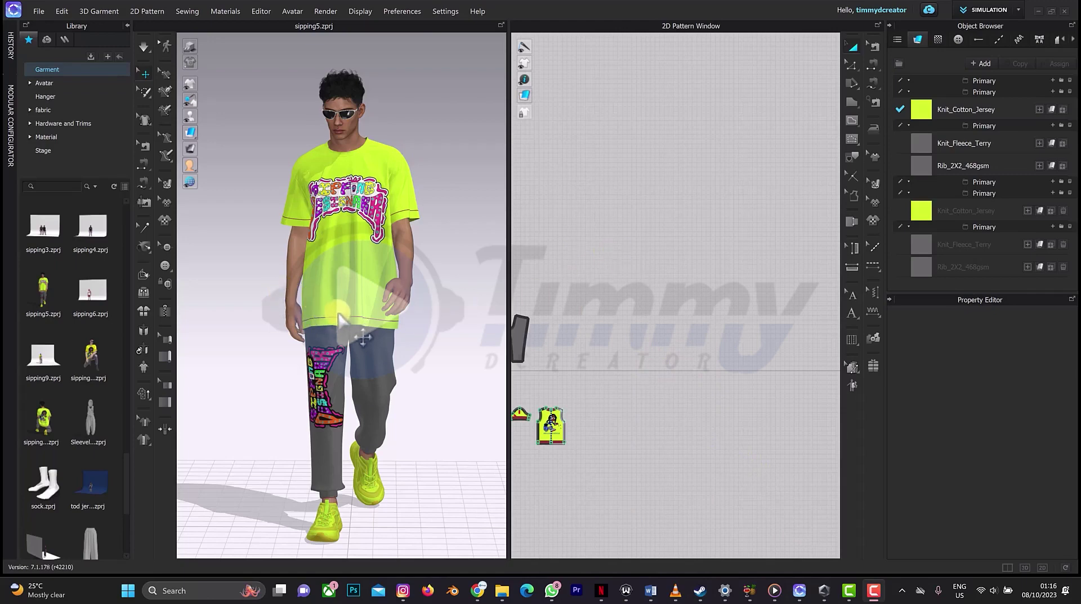
# Step: Preview sipping5.zprj from the Library to see its front, side and back renders
pyautogui.click(45, 299)
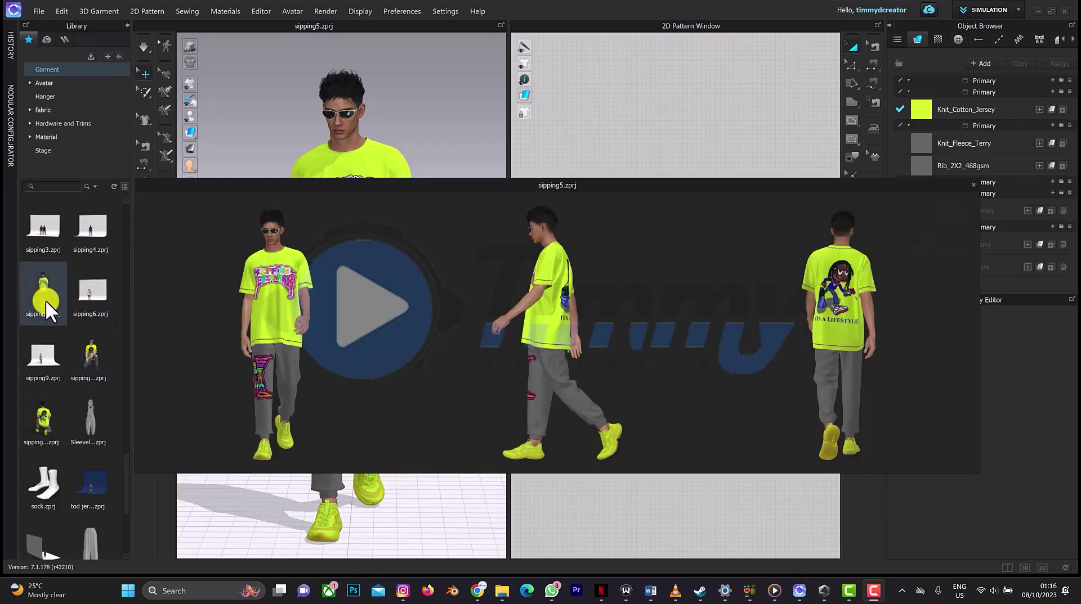
# Step: Bring sipping5.zprj into the 3D scene, choosing Add instead of replacing the current scene
pyautogui.moveTo(45, 299); pyautogui.dragTo(302, 277)
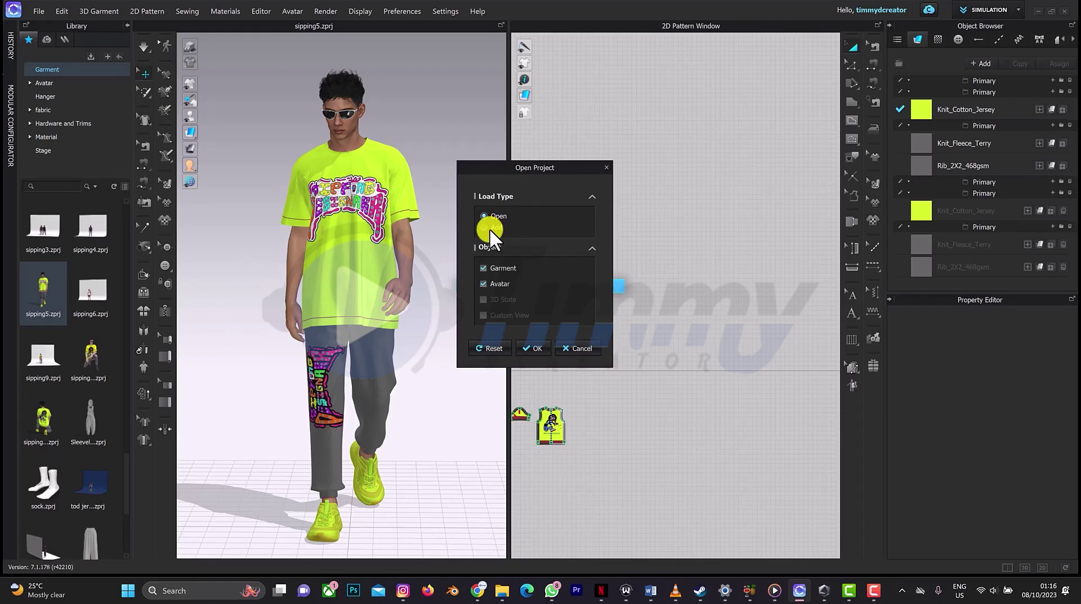
pyautogui.click(490, 227)
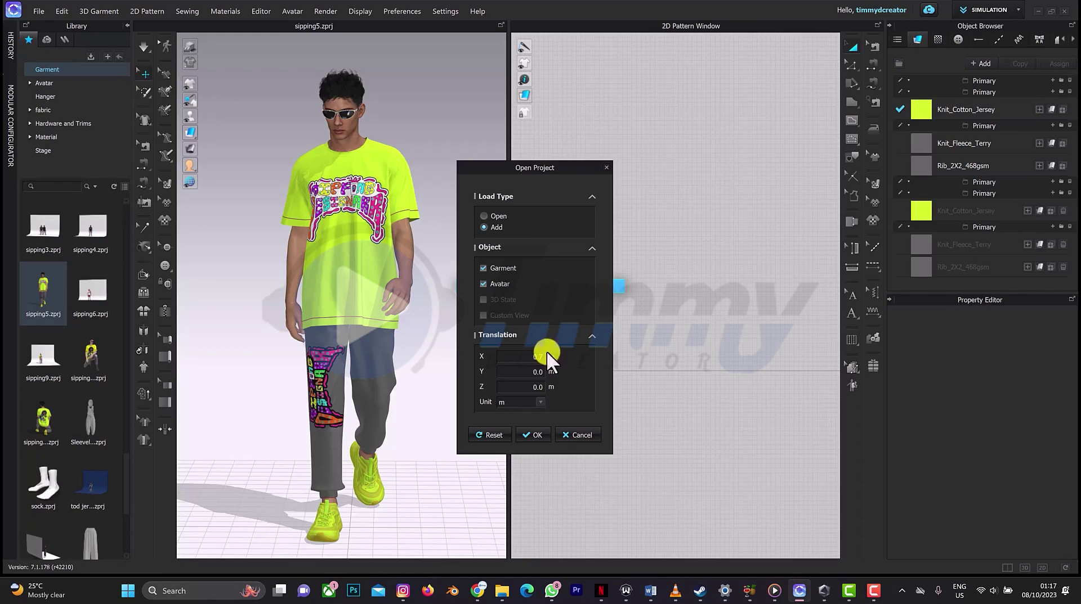
# Step: Confirm adding sipping5 as a second avatar offset 0.7 m along X
pyautogui.click(531, 434)
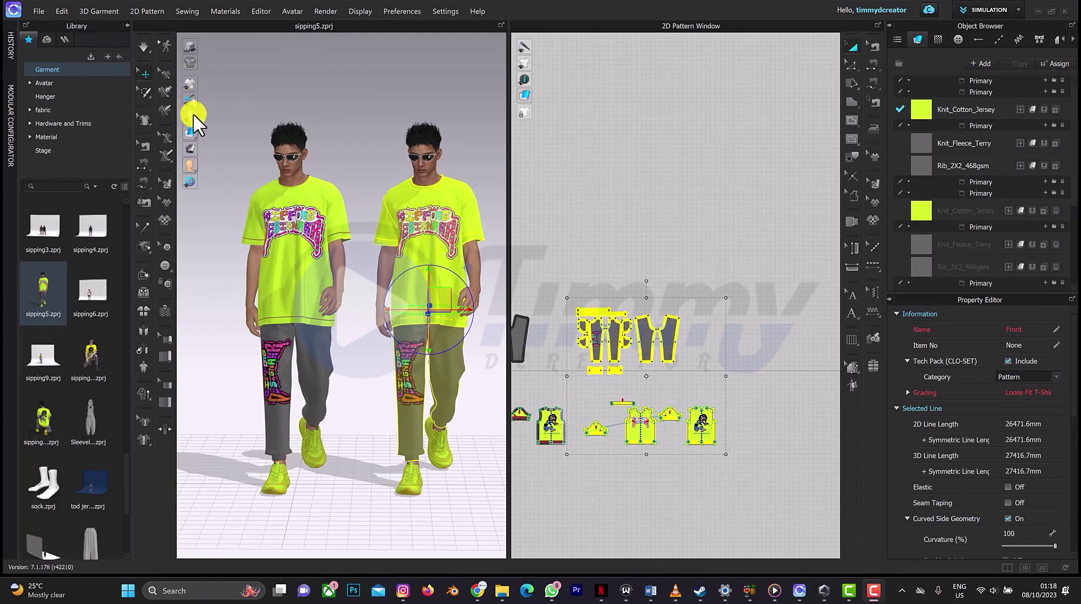
# Step: Show both avatars with X-ray joints, view them from behind, and deselect the garment
pyautogui.moveTo(193, 116)
pyautogui.click(252, 118)
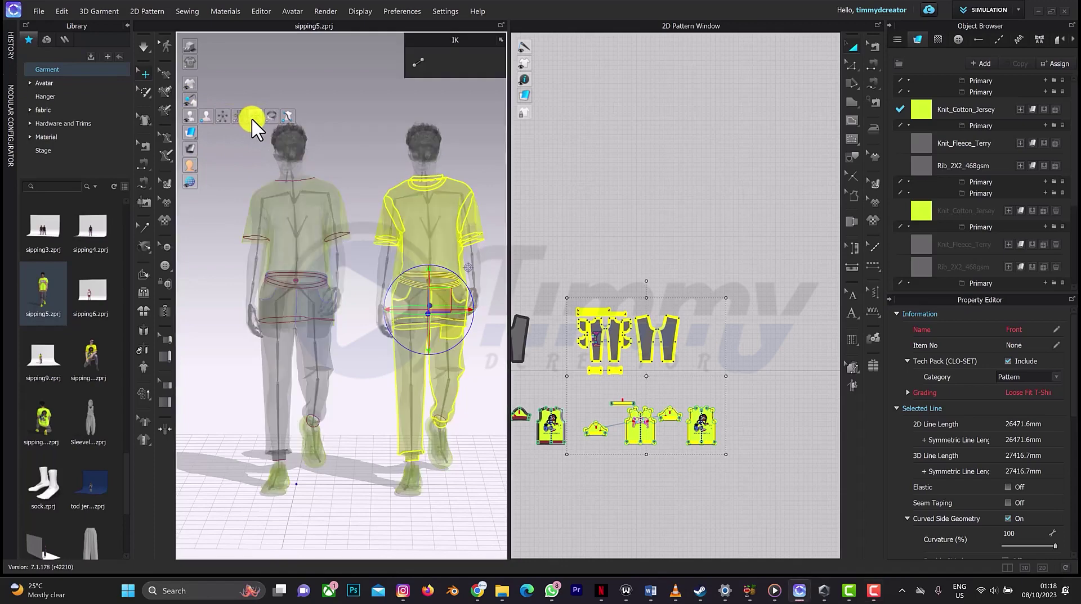
pyautogui.click(282, 127)
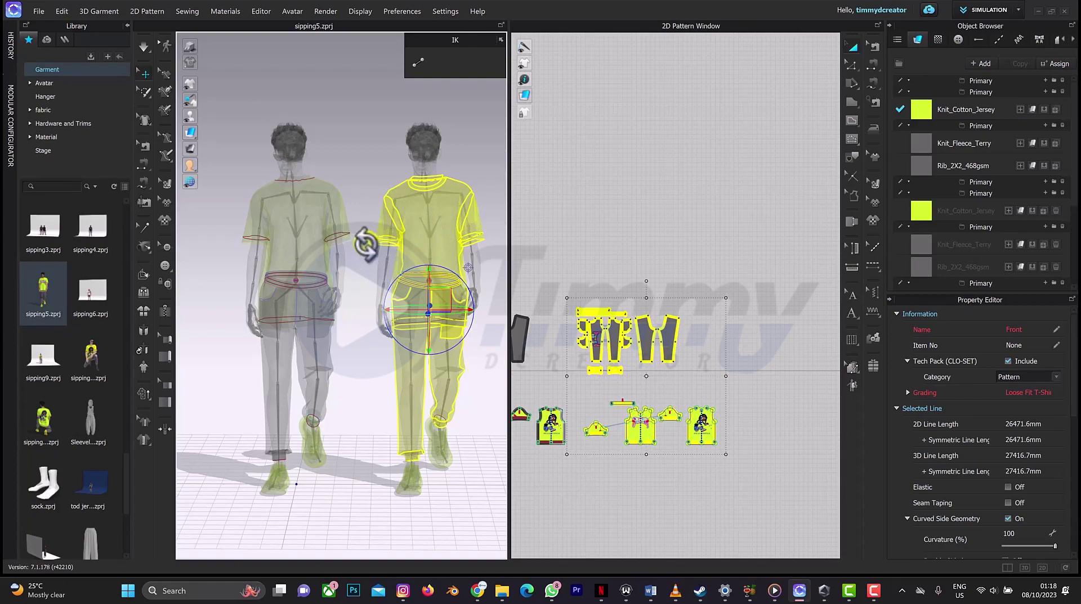
pyautogui.scroll(3, 467, 278)
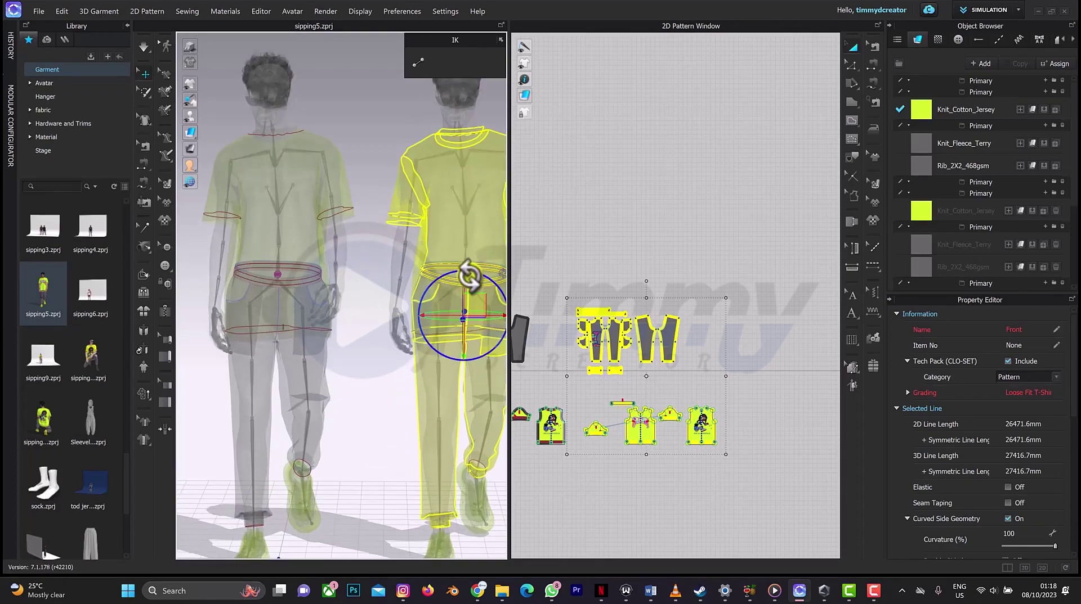
pyautogui.moveTo(456, 217); pyautogui.dragTo(359, 256, button='right')
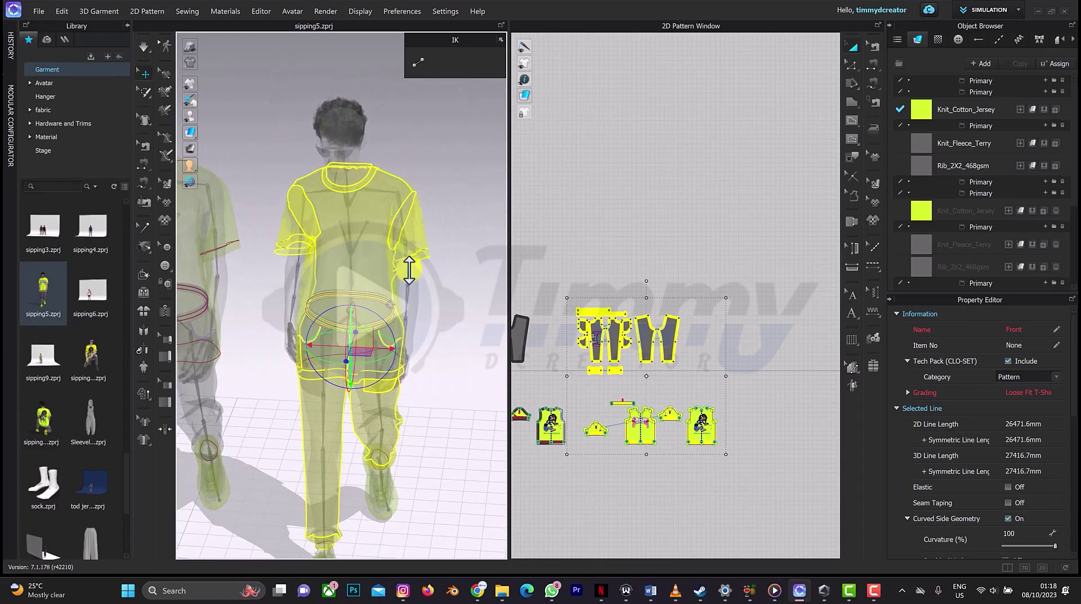
pyautogui.click(346, 137)
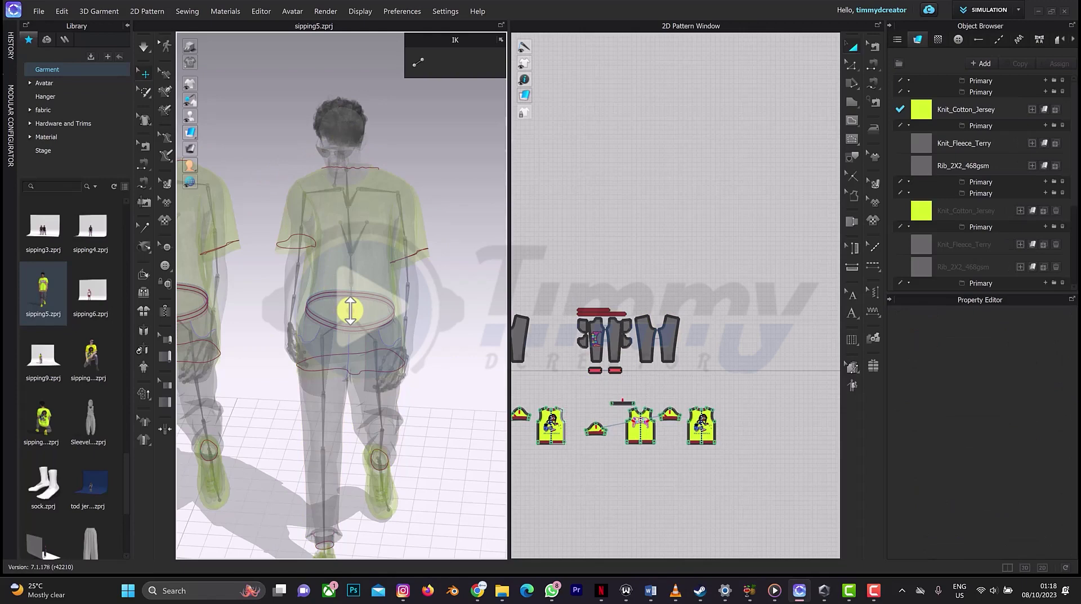
# Step: Rotate the second avatar's pelvis and hips with the IK gizmo and shift its legs into a new stride
pyautogui.click(350, 310)
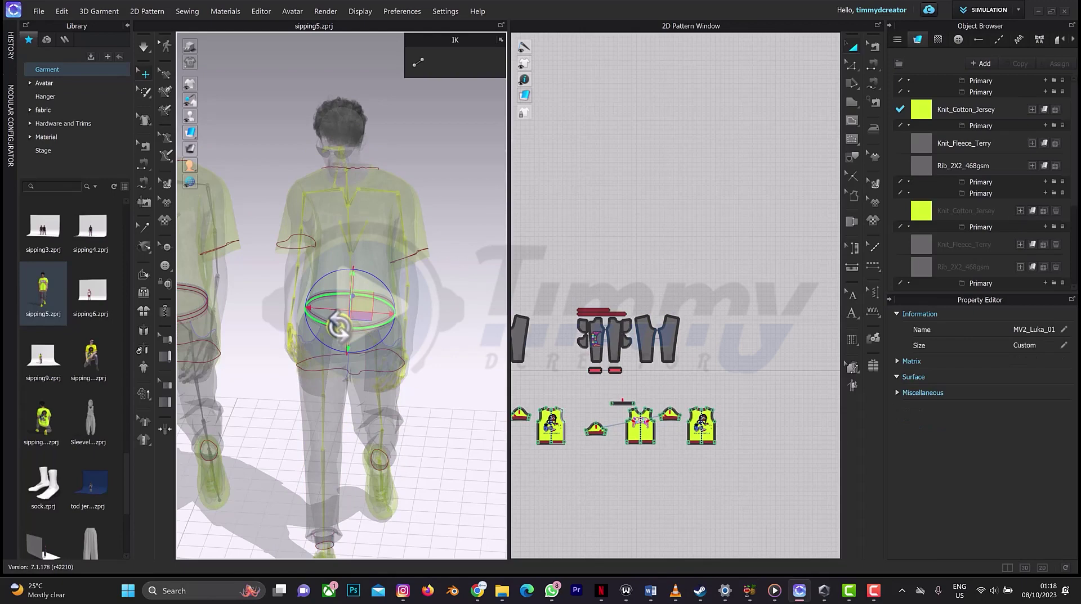
pyautogui.moveTo(338, 326); pyautogui.dragTo(357, 234)
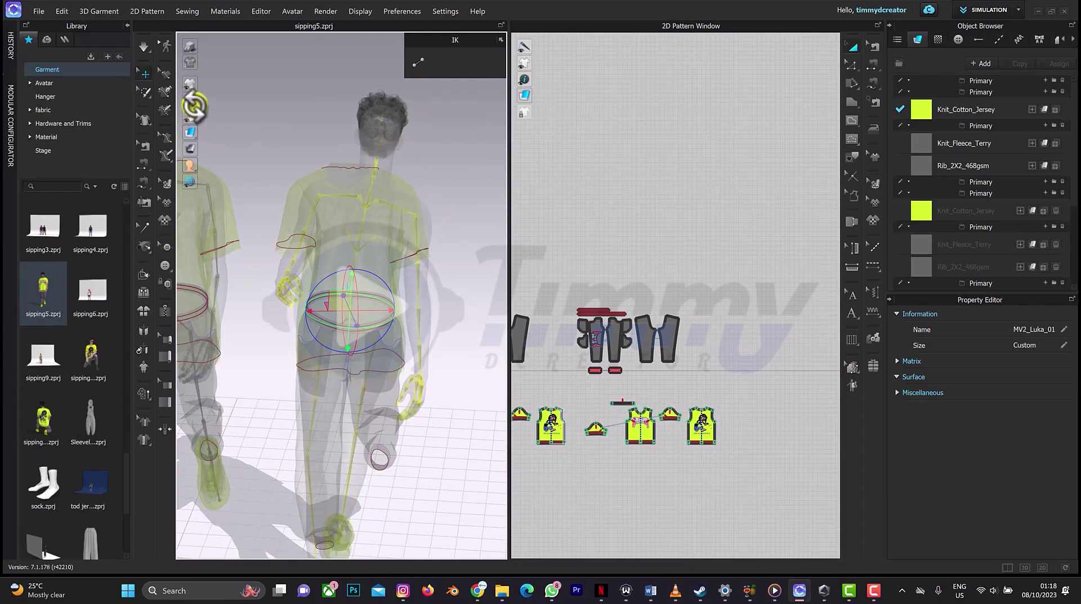
pyautogui.hotkey('shift', 'x')
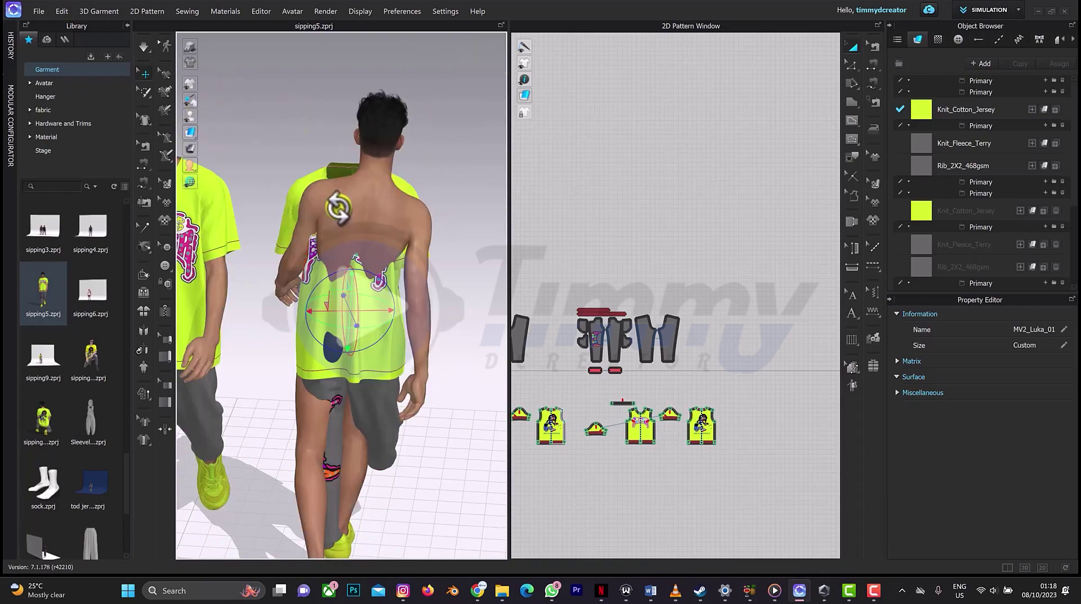
pyautogui.scroll(-5, 403, 243)
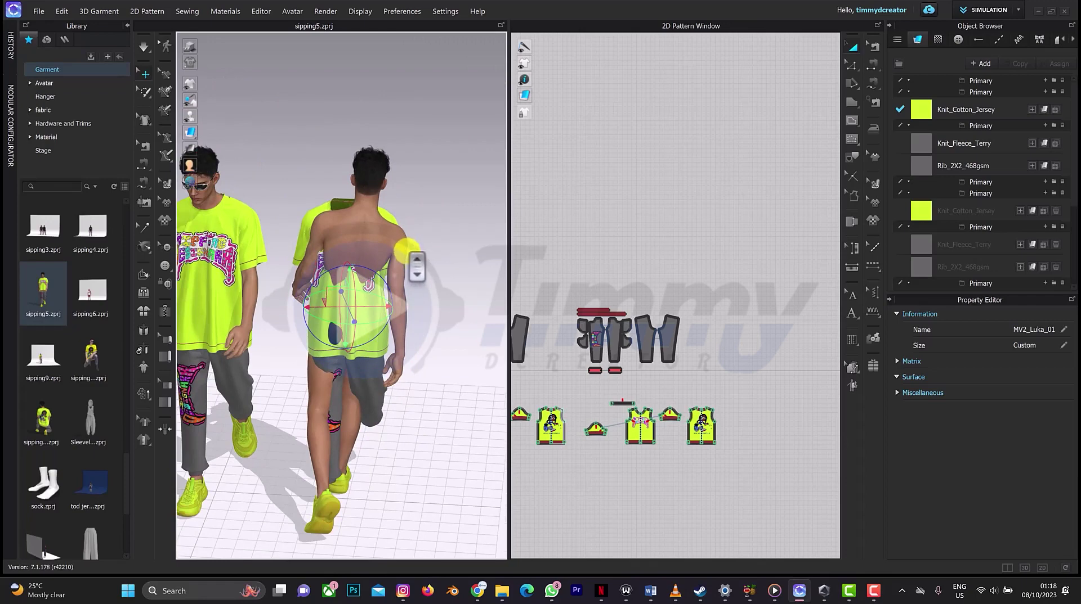
pyautogui.moveTo(349, 261); pyautogui.dragTo(355, 278)
pyautogui.hotkey('shift', 'x')
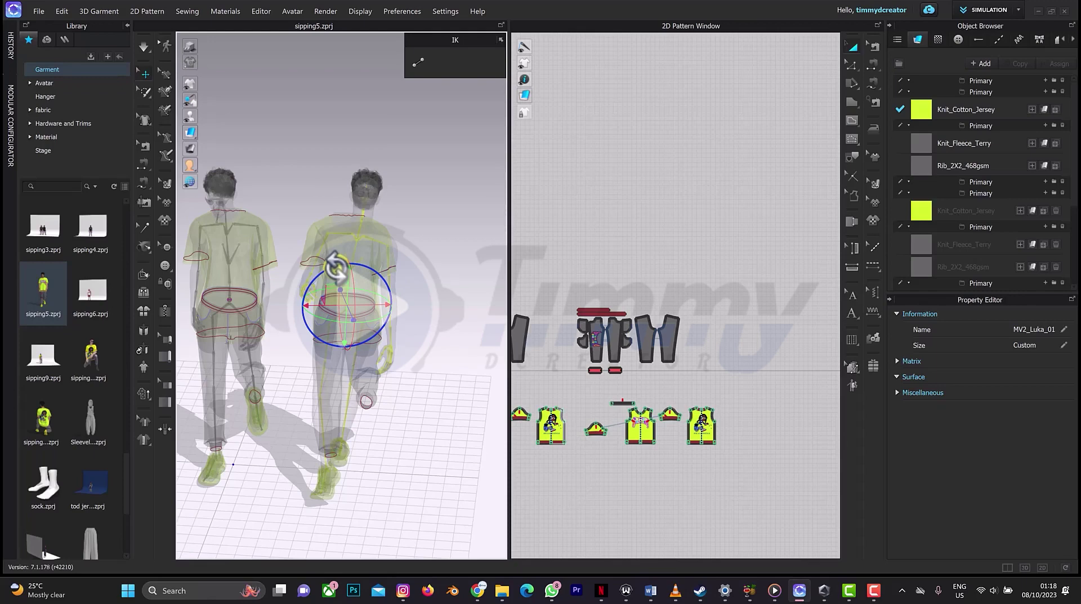
pyautogui.moveTo(335, 264); pyautogui.dragTo(333, 264)
pyautogui.click(435, 228)
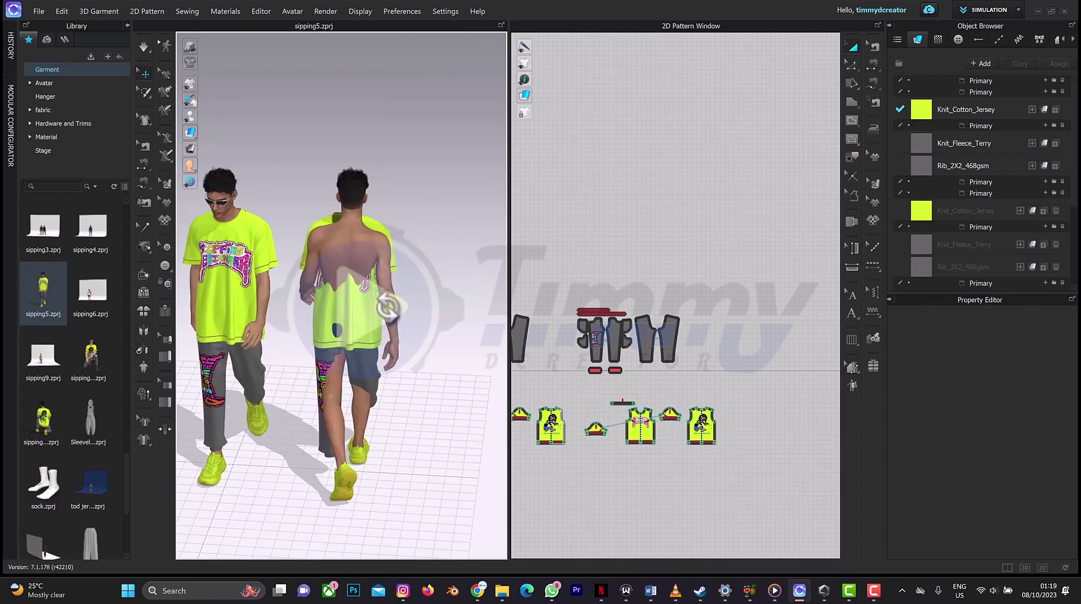
# Step: Marquee-select the second avatar's duplicated pattern pieces in 2D, then view its back
pyautogui.moveTo(385, 278); pyautogui.dragTo(360, 242, button='right')
pyautogui.scroll(-2, 656, 320)
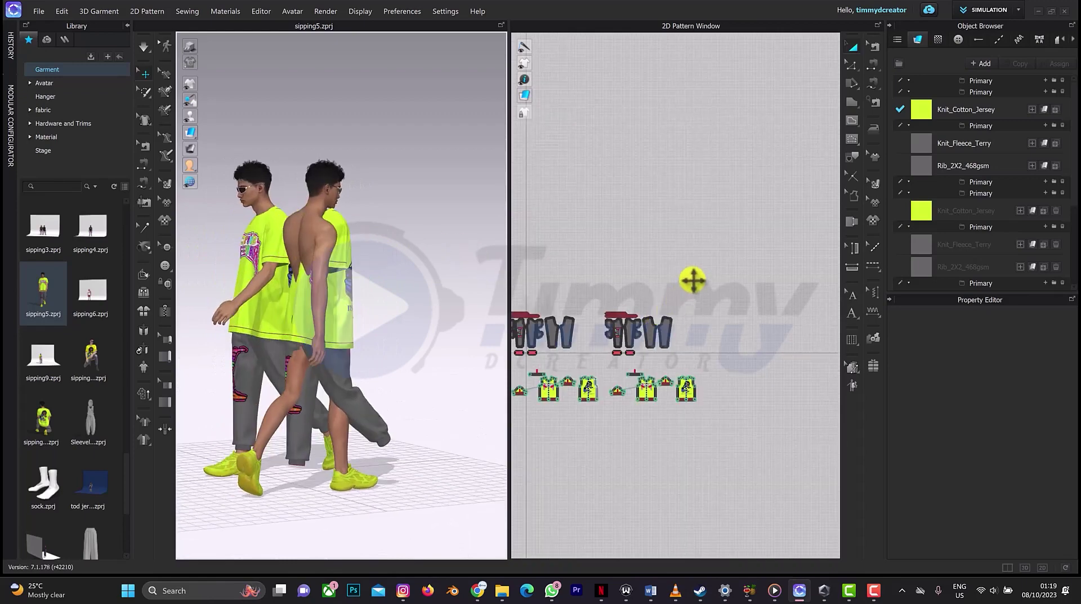
pyautogui.moveTo(692, 280); pyautogui.dragTo(585, 261, button='right')
pyautogui.moveTo(527, 264); pyautogui.dragTo(712, 393)
pyautogui.moveTo(398, 366); pyautogui.dragTo(354, 337, button='right')
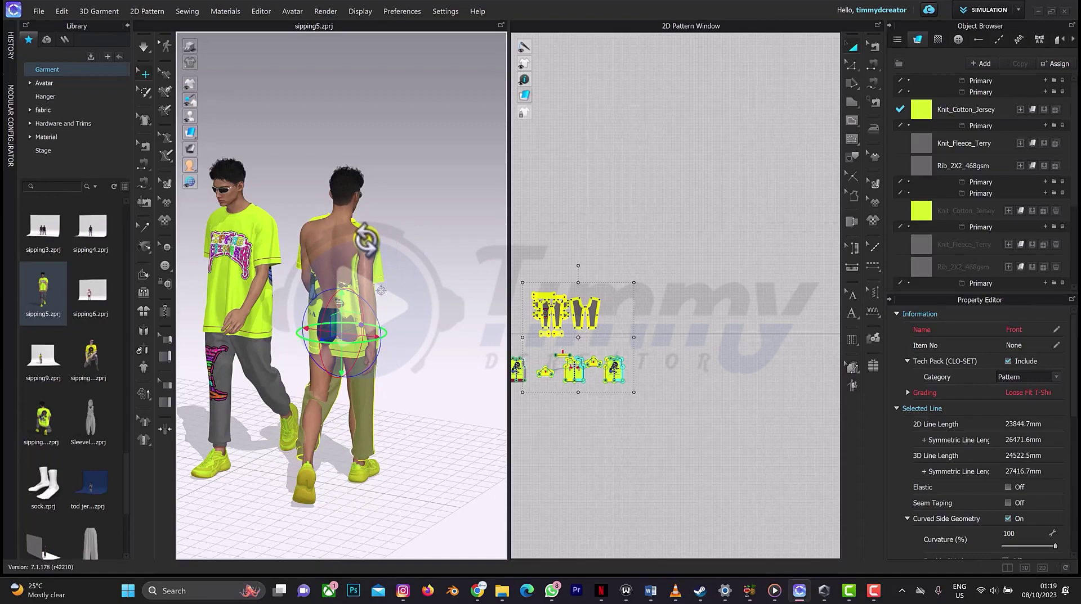
pyautogui.moveTo(366, 240); pyautogui.dragTo(384, 232, button='right')
pyautogui.scroll(3, 384, 233)
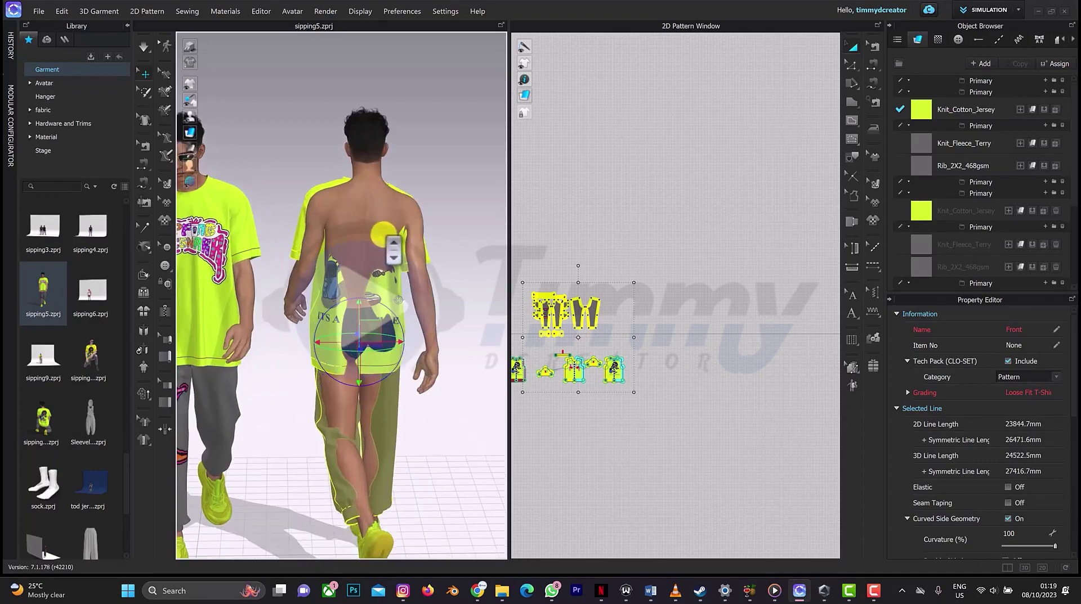
pyautogui.scroll(2, 389, 248)
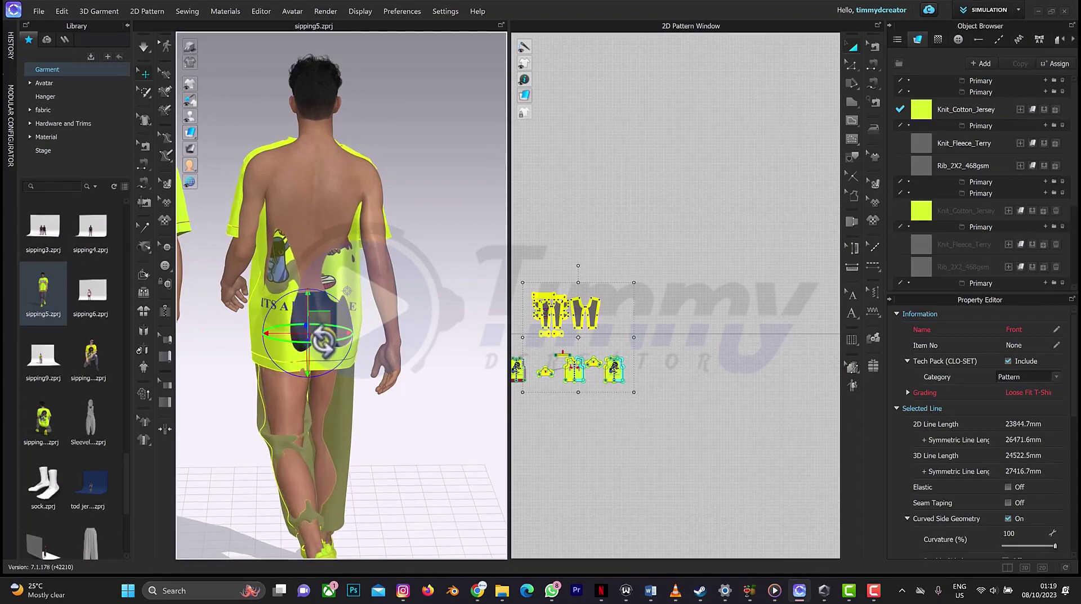
pyautogui.moveTo(410, 294); pyautogui.dragTo(553, 241, button='right')
# Step: Select the second avatar's shirt pieces and rotate them onto its turned torso
pyautogui.click(594, 220)
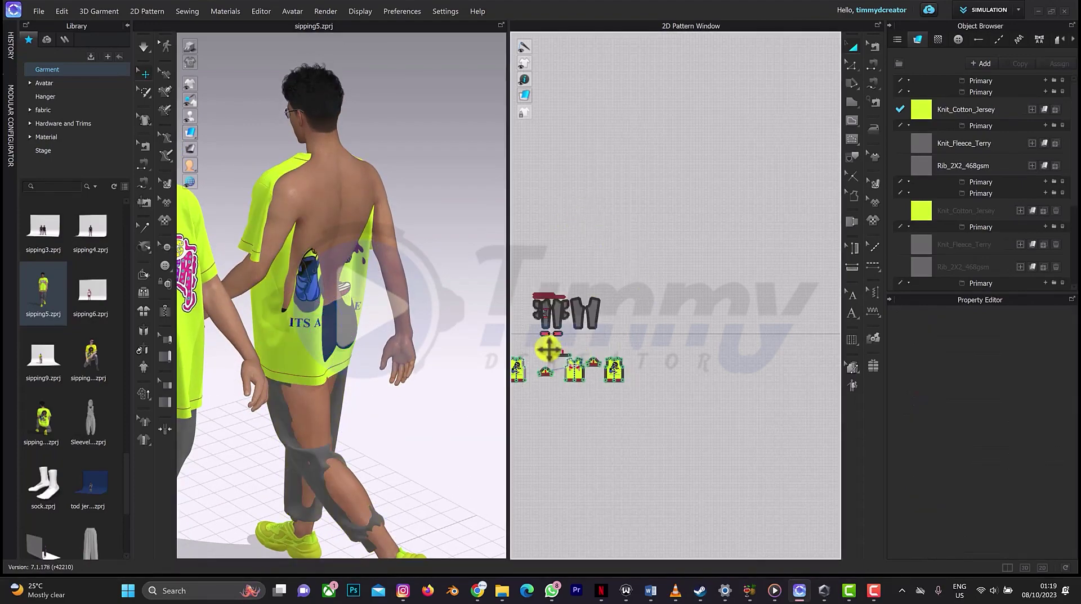
pyautogui.moveTo(538, 348); pyautogui.dragTo(637, 417)
pyautogui.moveTo(331, 212); pyautogui.dragTo(347, 225, button='right')
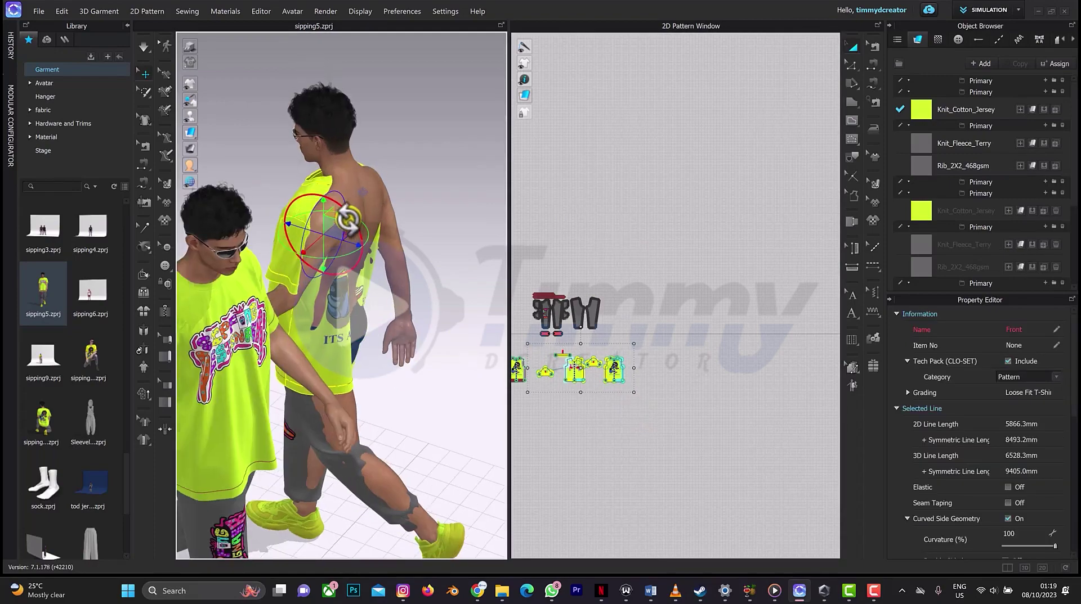
pyautogui.moveTo(356, 246); pyautogui.dragTo(365, 254)
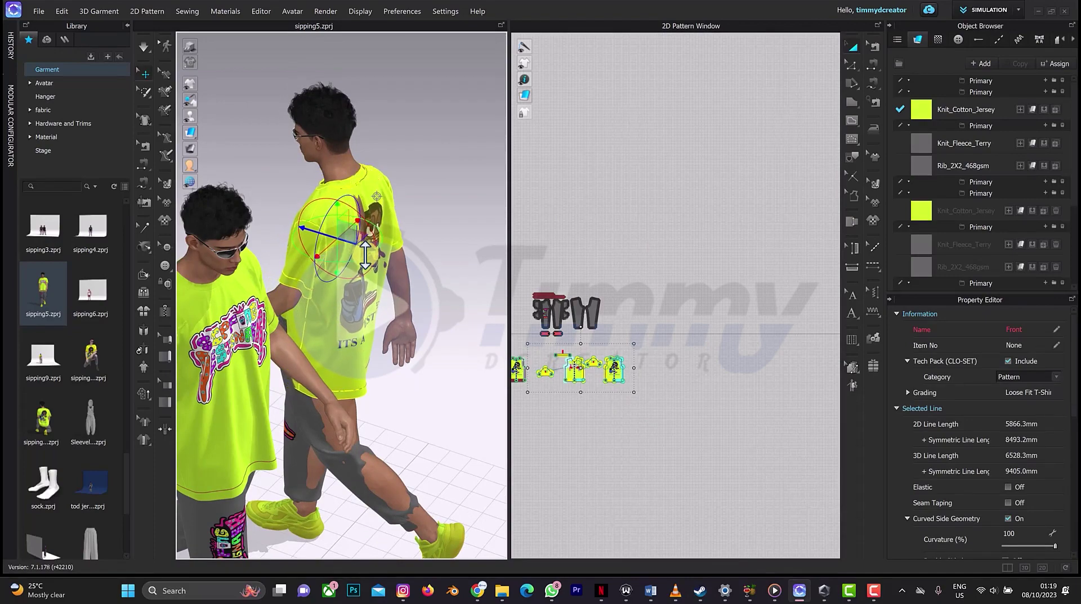
pyautogui.moveTo(424, 241); pyautogui.dragTo(404, 220, button='right')
pyautogui.click(450, 236)
# Step: Select the upper and joggers pattern groups, then box-select the lower shirt pieces
pyautogui.click(573, 289)
pyautogui.click(591, 307)
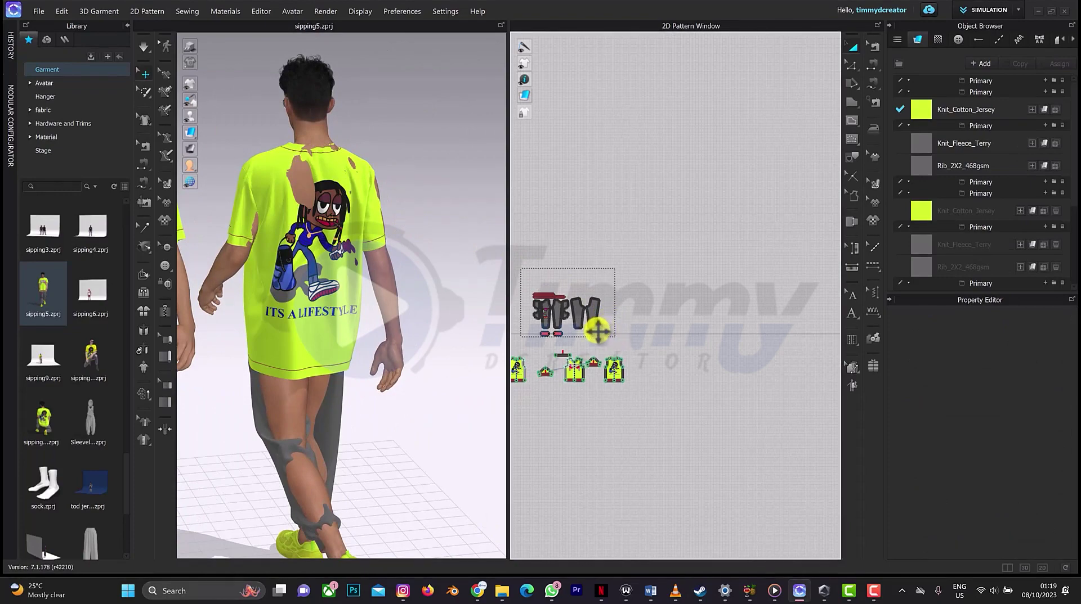
pyautogui.click(597, 332)
pyautogui.scroll(-3, 627, 357)
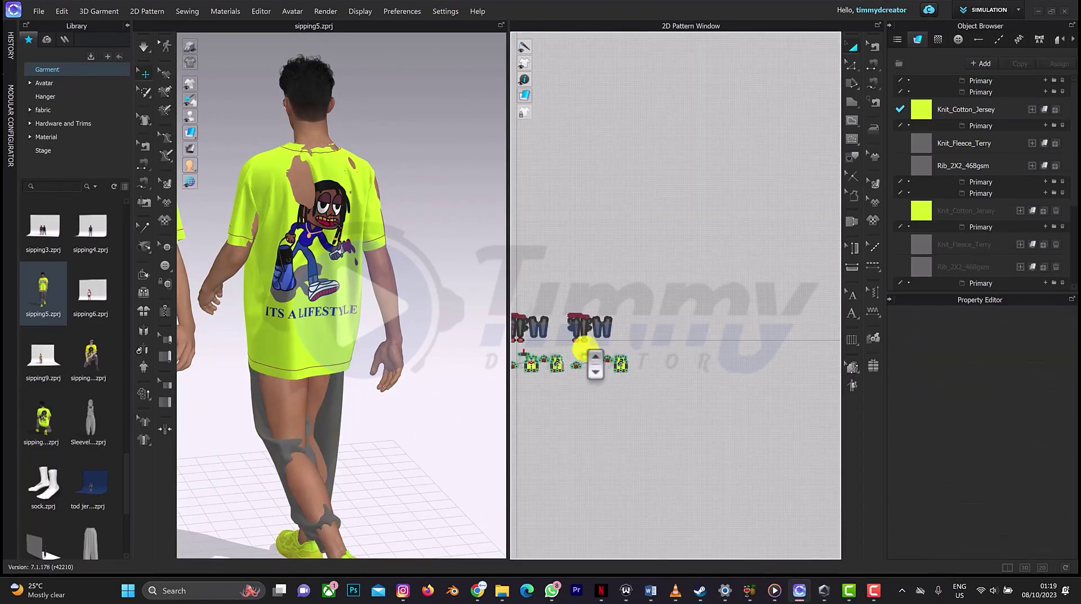
pyautogui.scroll(3, 583, 350)
pyautogui.moveTo(540, 351); pyautogui.dragTo(690, 419)
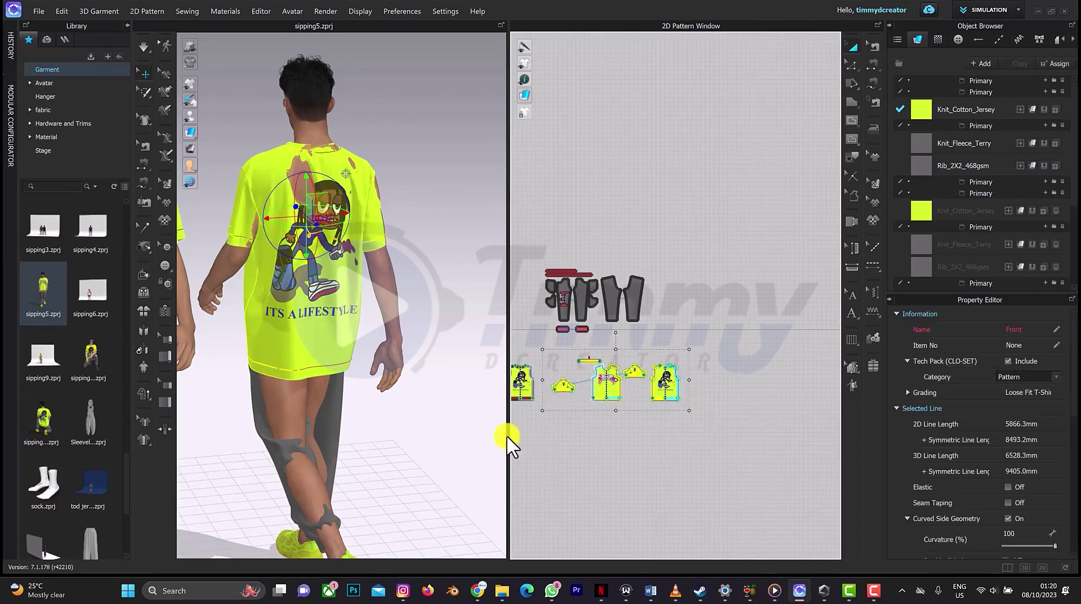
# Step: Hide the 3D shirt, select the joggers' pattern pieces, and move them into place on the avatar
pyautogui.hotkey('shift', 'q')
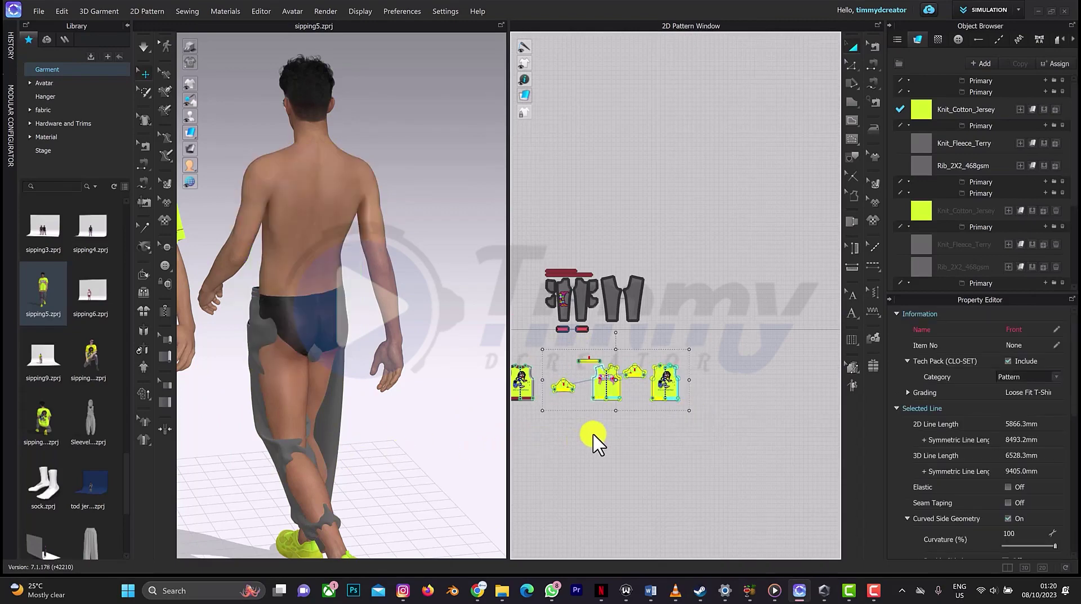
pyautogui.moveTo(512, 233); pyautogui.dragTo(670, 343)
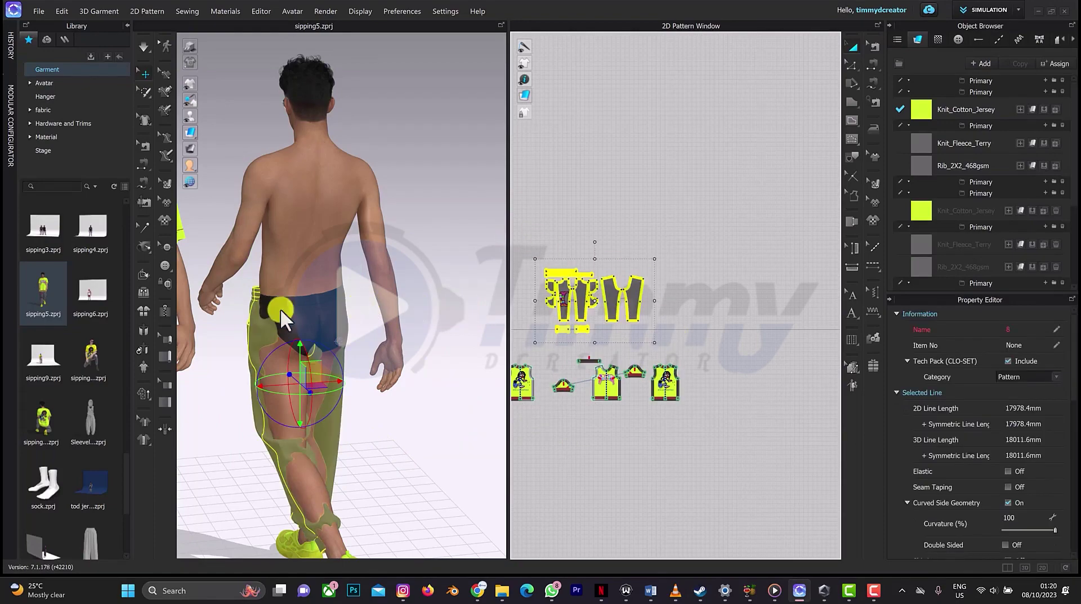
pyautogui.moveTo(297, 356); pyautogui.dragTo(348, 398, button='right')
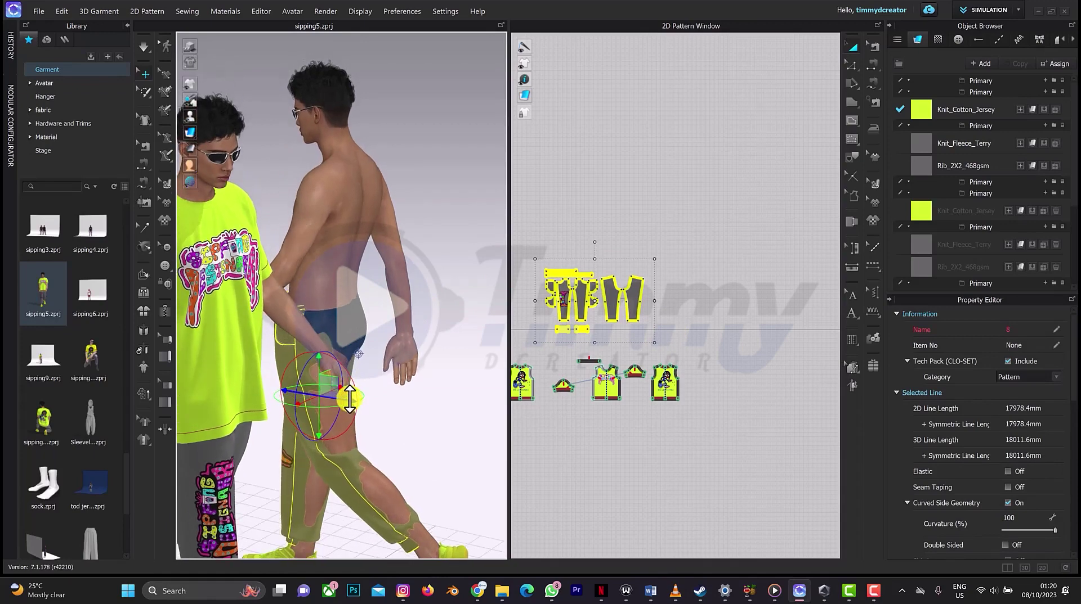
pyautogui.moveTo(351, 400); pyautogui.dragTo(357, 402)
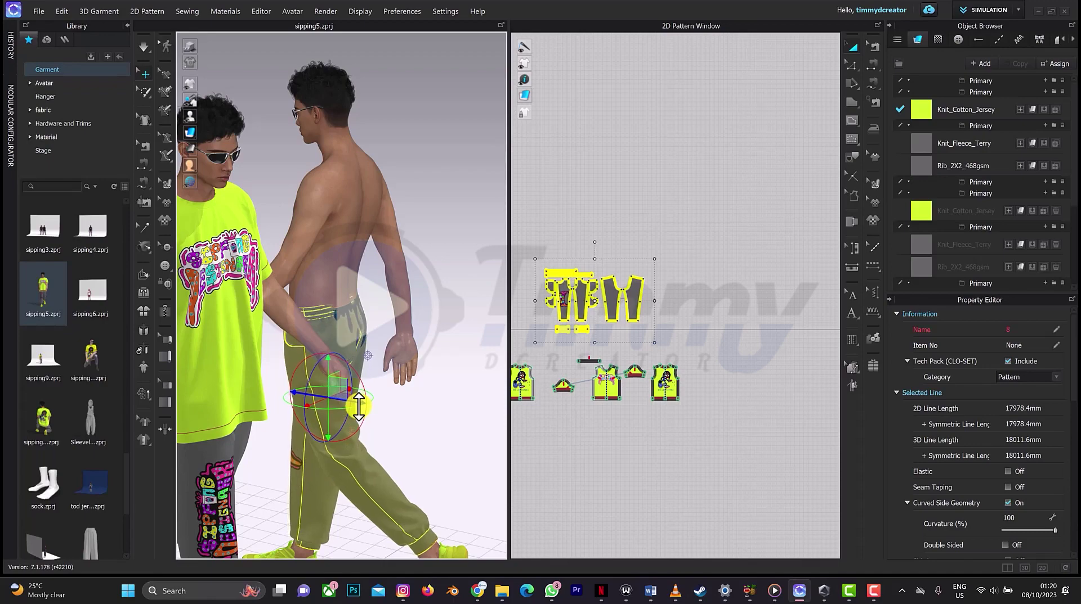
# Step: Check the back and waistband, then reselect all the T-shirt pattern pieces
pyautogui.moveTo(394, 302)
pyautogui.mouseDown(button='right')
pyautogui.moveTo(247, 307)
pyautogui.moveTo(328, 301)
pyautogui.moveTo(357, 282)
pyautogui.moveTo(399, 289)
pyautogui.moveTo(261, 293)
pyautogui.moveTo(391, 288)
pyautogui.mouseUp(button='right')
pyautogui.scroll(2, 381, 285)
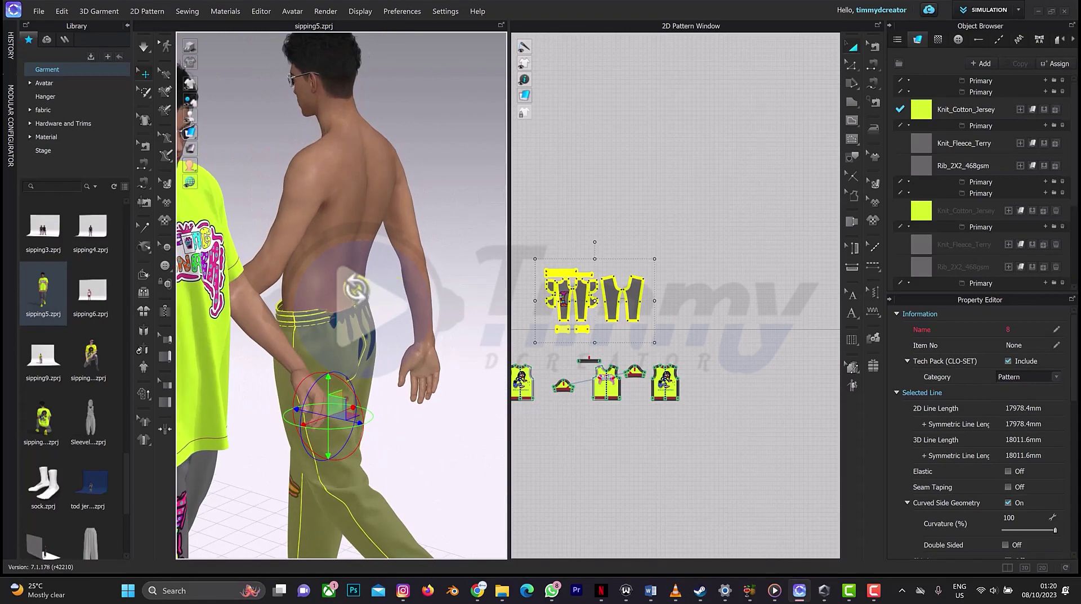
pyautogui.scroll(3, 360, 288)
pyautogui.moveTo(374, 290); pyautogui.dragTo(428, 296, button='right')
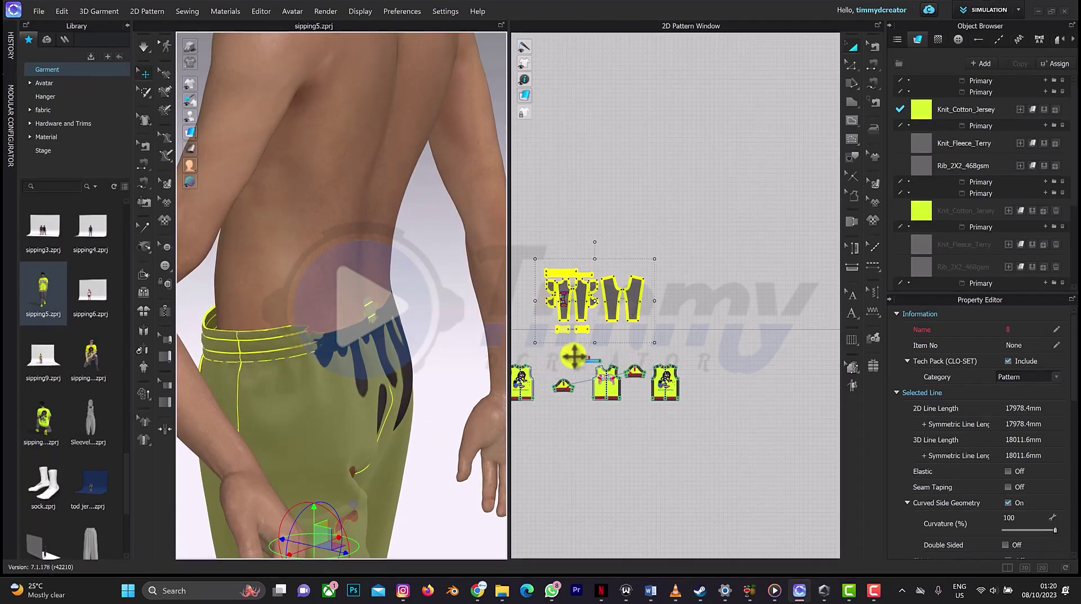
pyautogui.moveTo(547, 345); pyautogui.dragTo(698, 402)
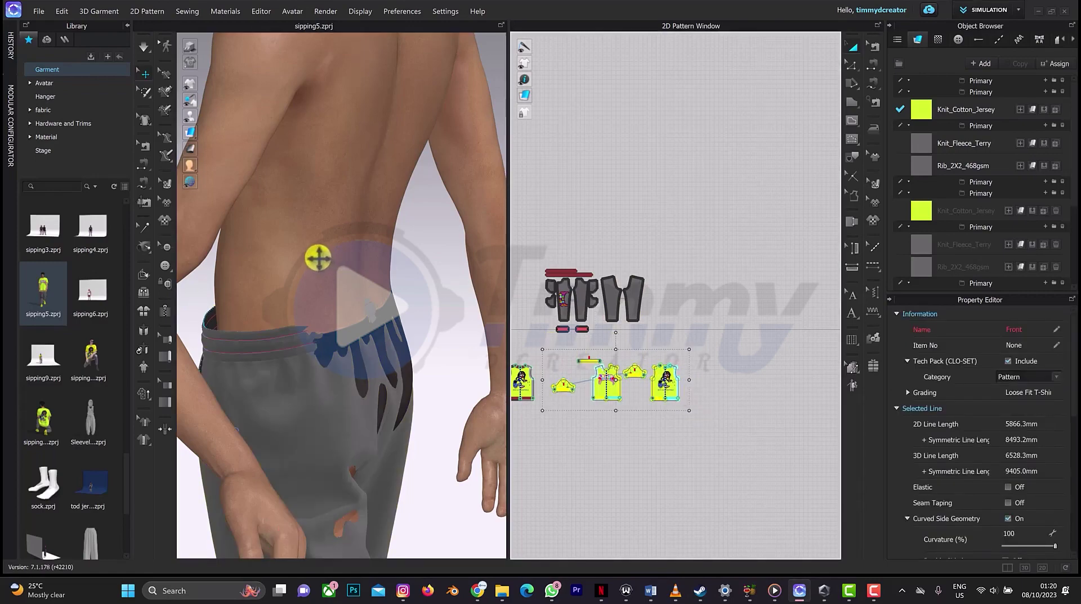
pyautogui.scroll(-5, 338, 260)
# Step: Set the shirt to Layer 1 and simulate so the tees drape over the joggers, then deselect
pyautogui.scroll(-3, 359, 263)
pyautogui.moveTo(359, 263); pyautogui.dragTo(461, 234, button='right')
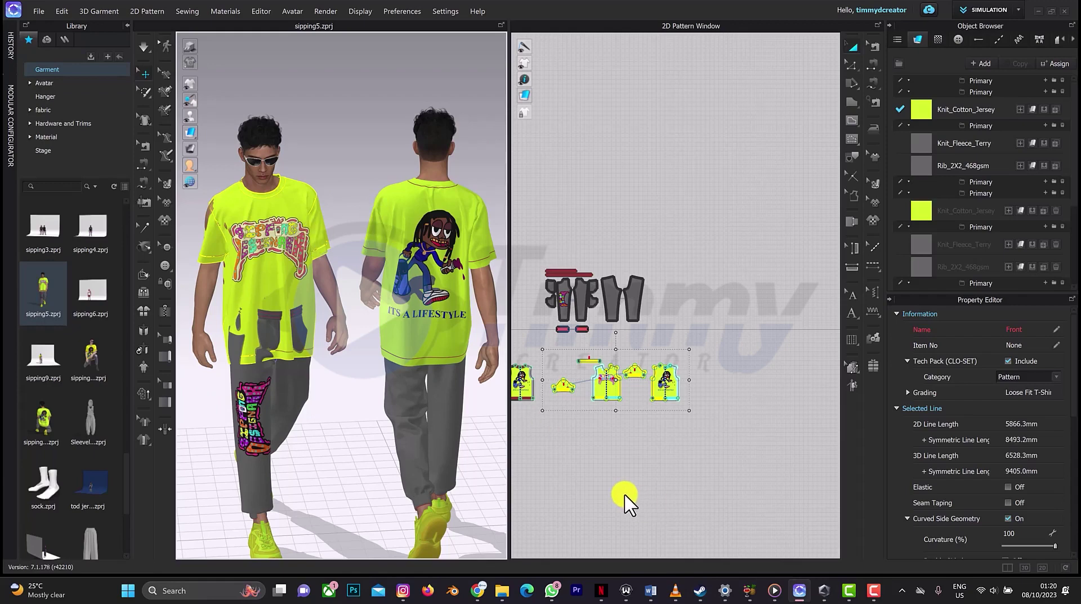
pyautogui.press('space')
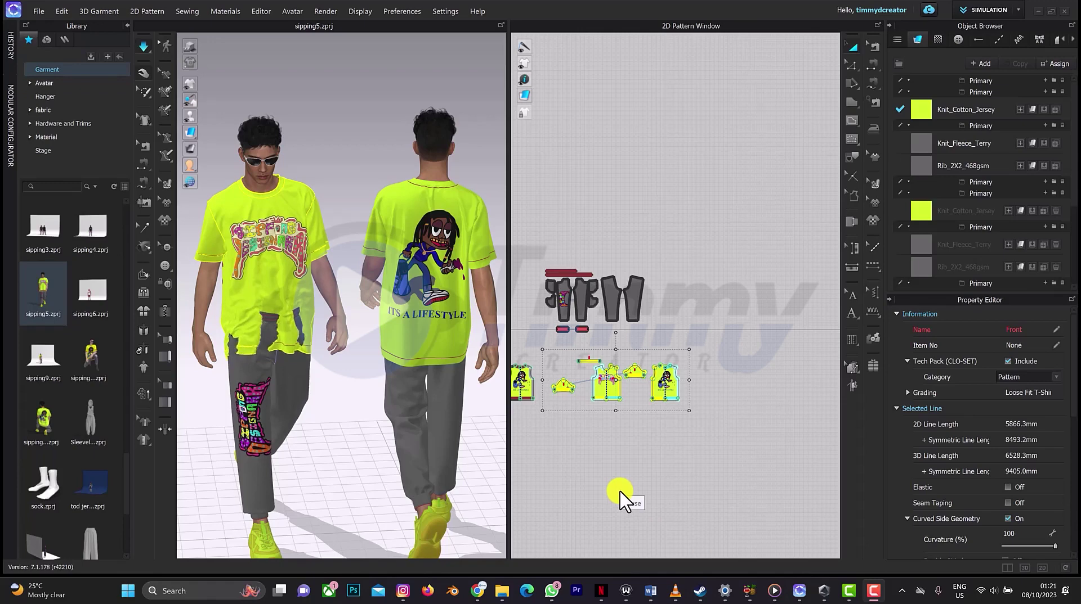
pyautogui.click(330, 428)
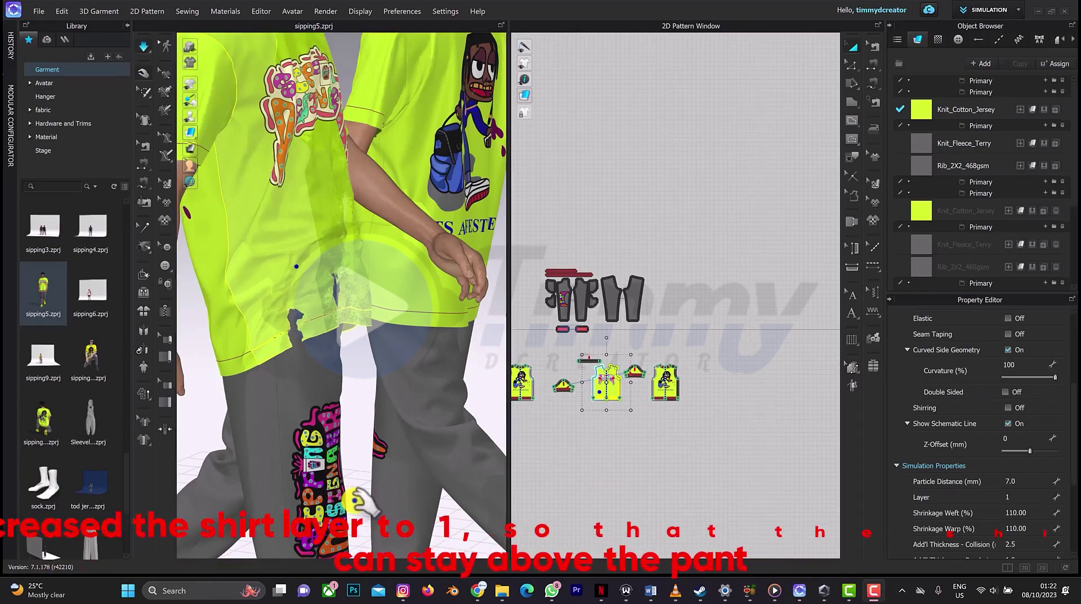
pyautogui.scroll(-3, 340, 344)
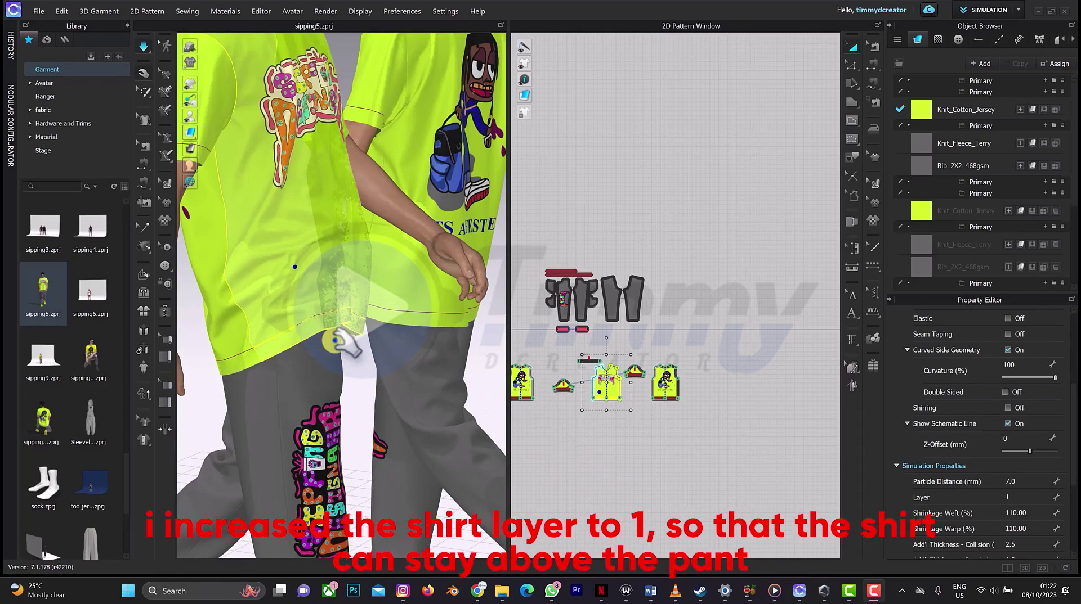
pyautogui.scroll(-2, 341, 344)
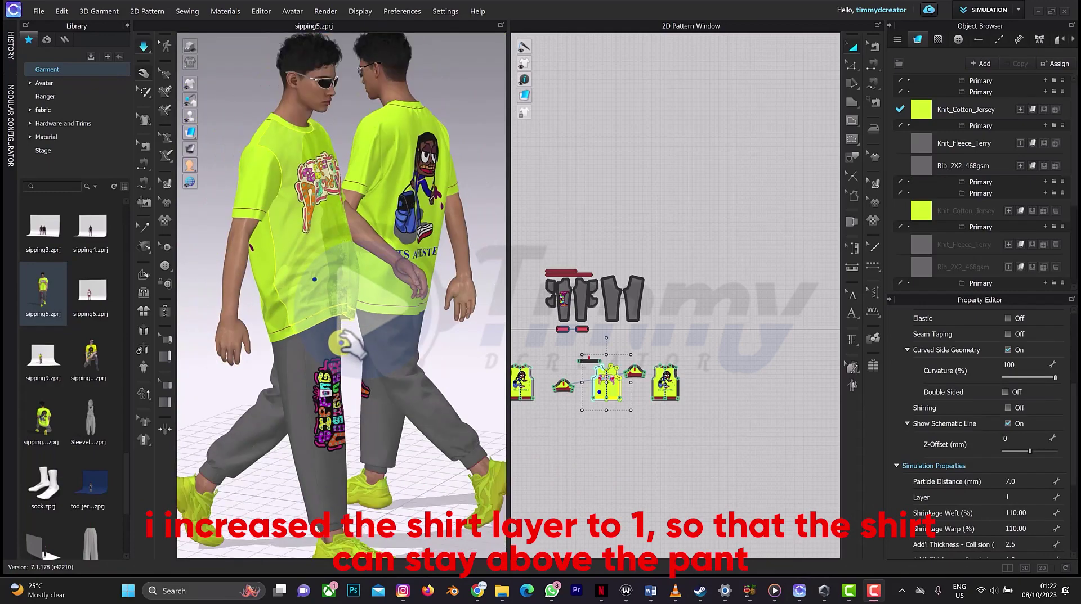
# Step: Simulate in Fast (GPU) mode until the shirts settle, then stop and face the avatar forward
pyautogui.click(143, 48)
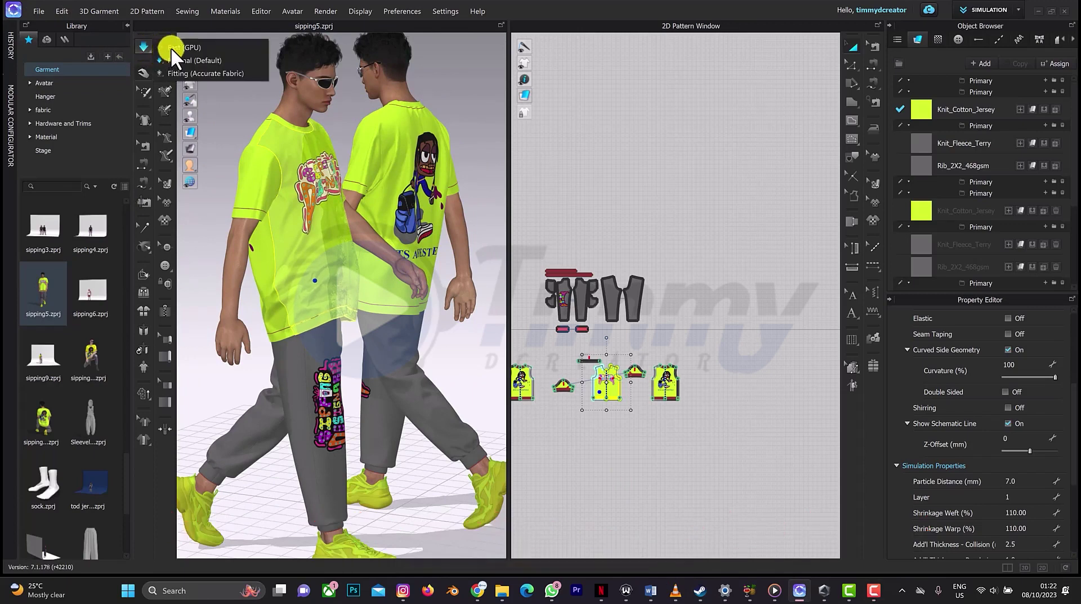
pyautogui.click(172, 47)
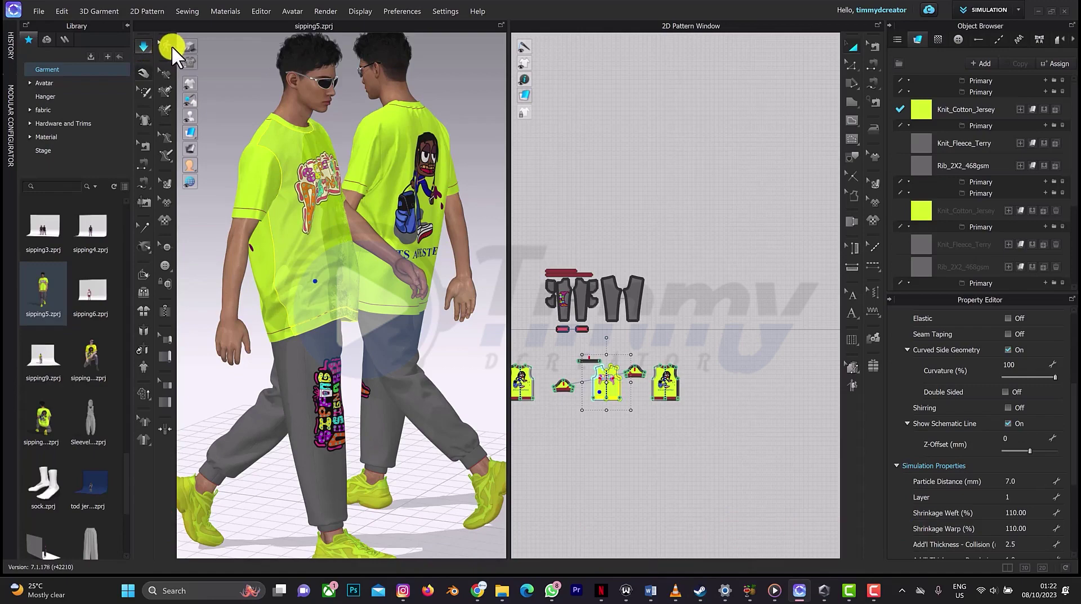
pyautogui.click(621, 496)
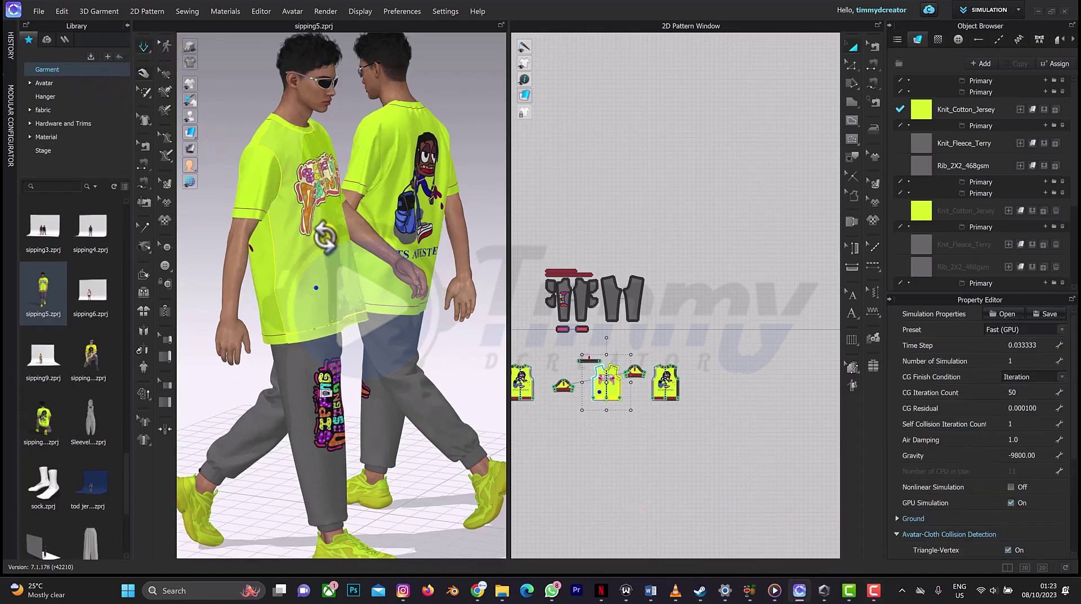
pyautogui.moveTo(316, 240); pyautogui.dragTo(360, 223, button='right')
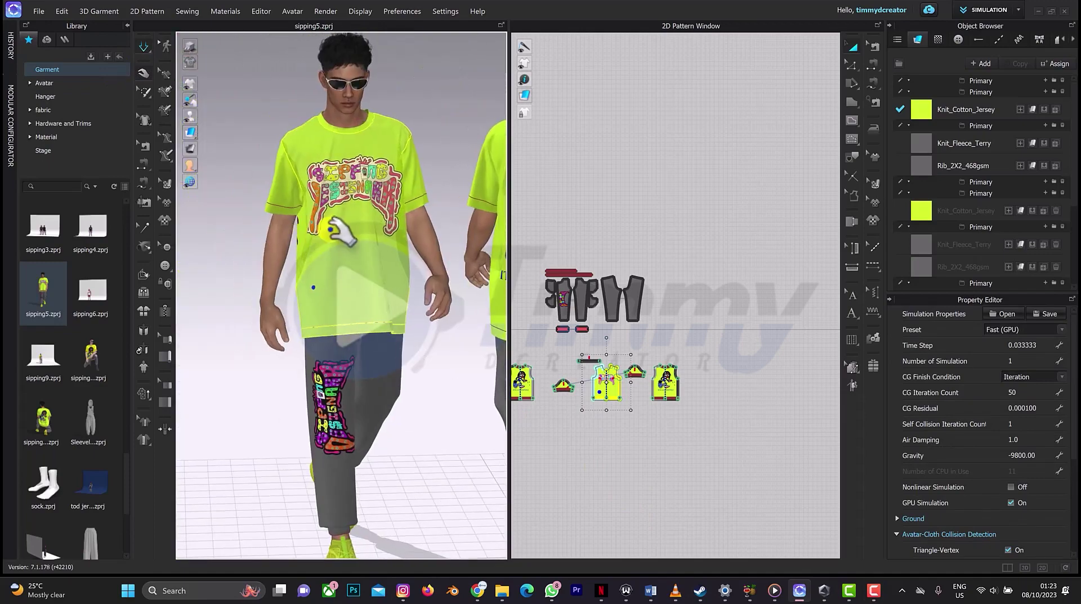
pyautogui.scroll(4, 356, 215)
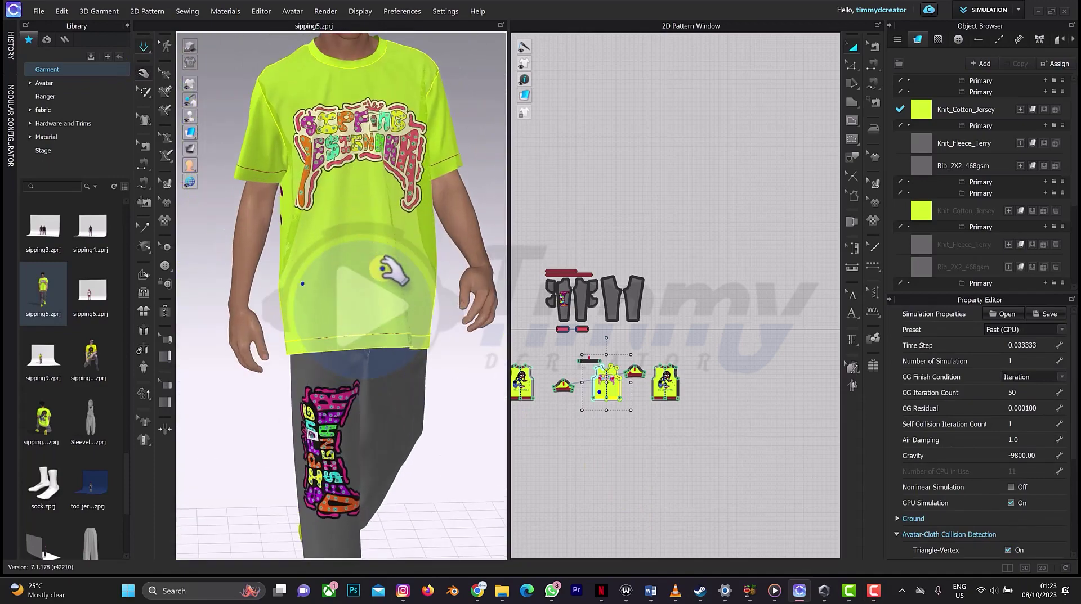
pyautogui.moveTo(397, 265)
pyautogui.mouseDown(button='right')
pyautogui.moveTo(485, 251)
pyautogui.moveTo(439, 304)
pyautogui.moveTo(355, 326)
pyautogui.moveTo(394, 272)
pyautogui.mouseUp(button='right')
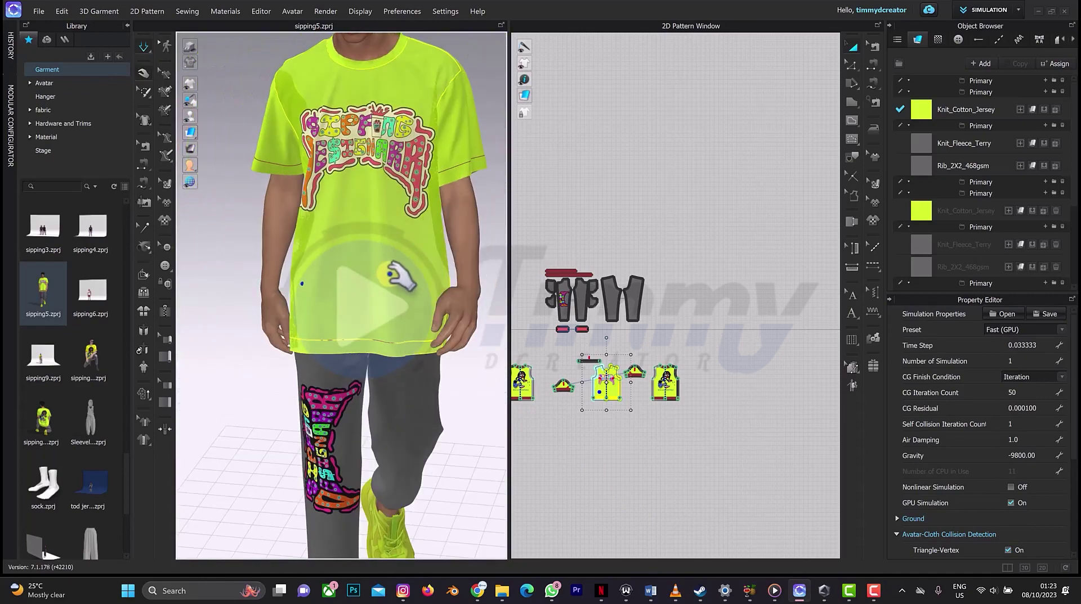
pyautogui.click(414, 286)
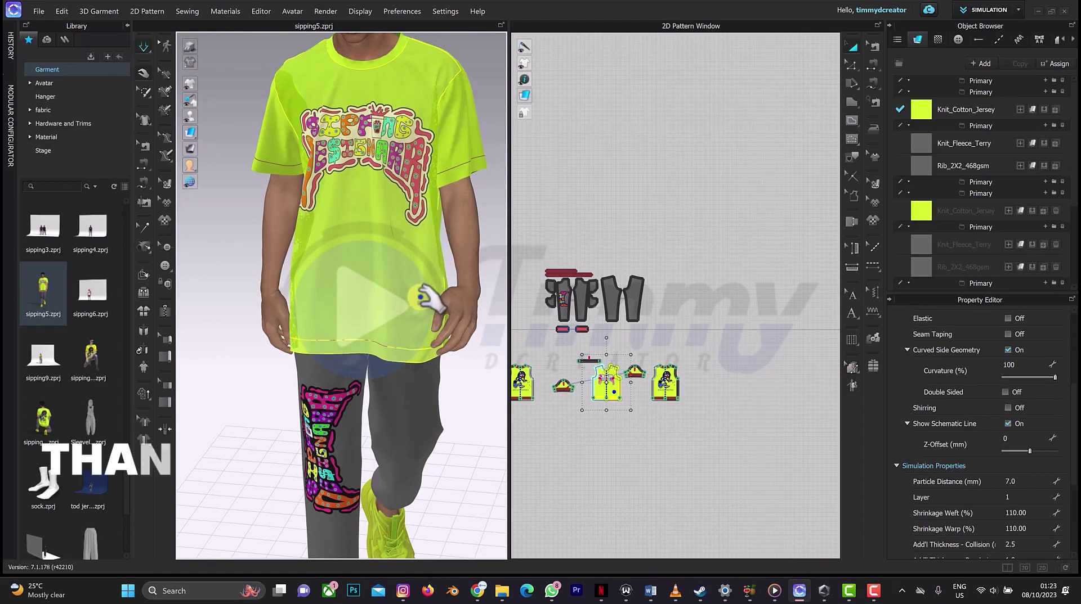
pyautogui.moveTo(428, 135); pyautogui.dragTo(539, 129, button='right')
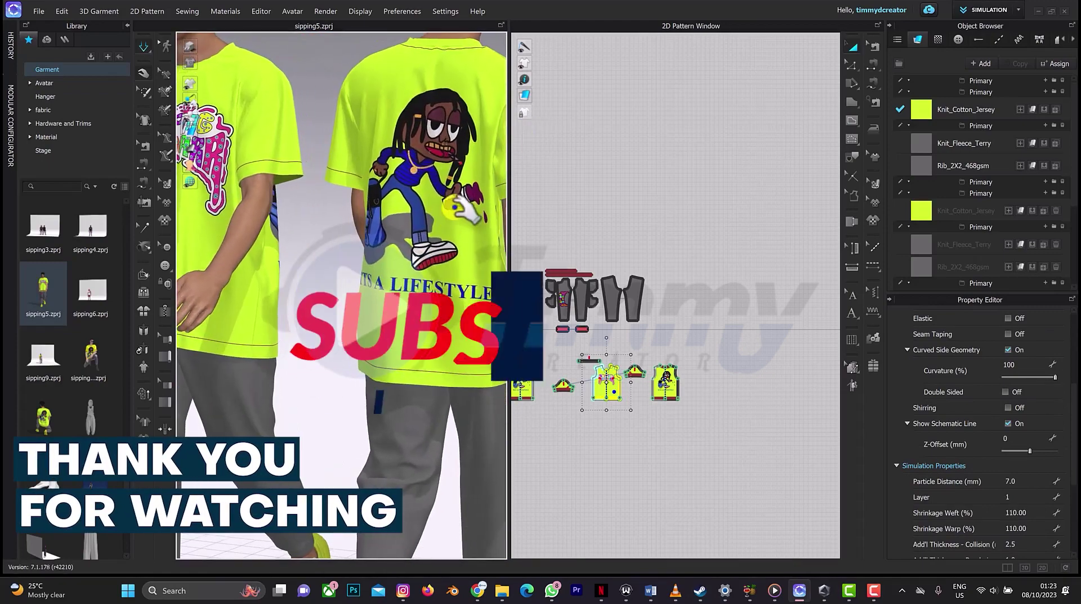
pyautogui.scroll(-5, 444, 215)
pyautogui.scroll(-3, 437, 215)
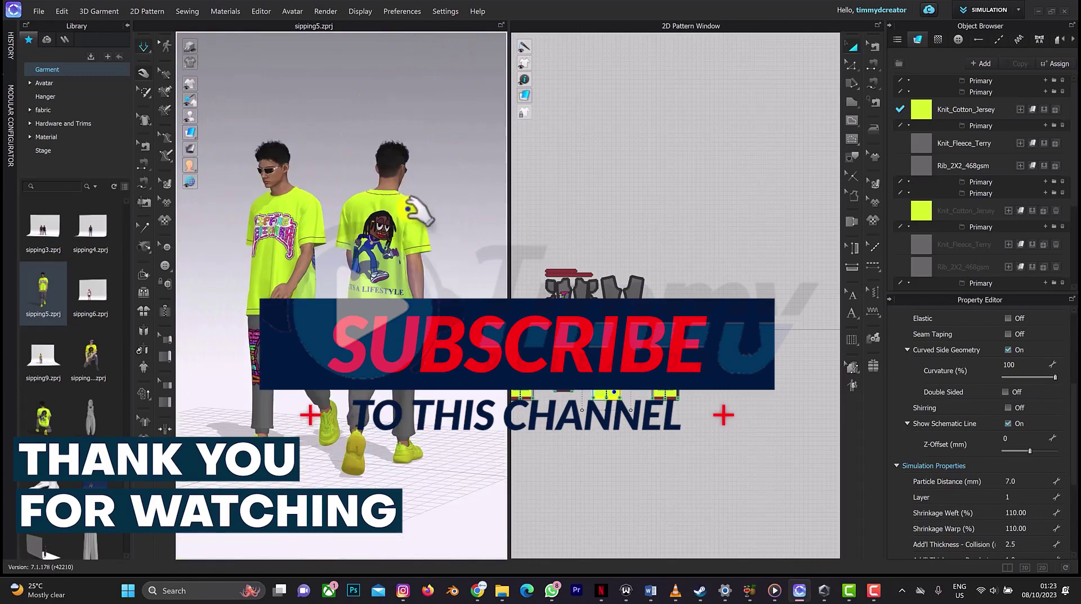
pyautogui.moveTo(401, 212); pyautogui.dragTo(510, 210, button='right')
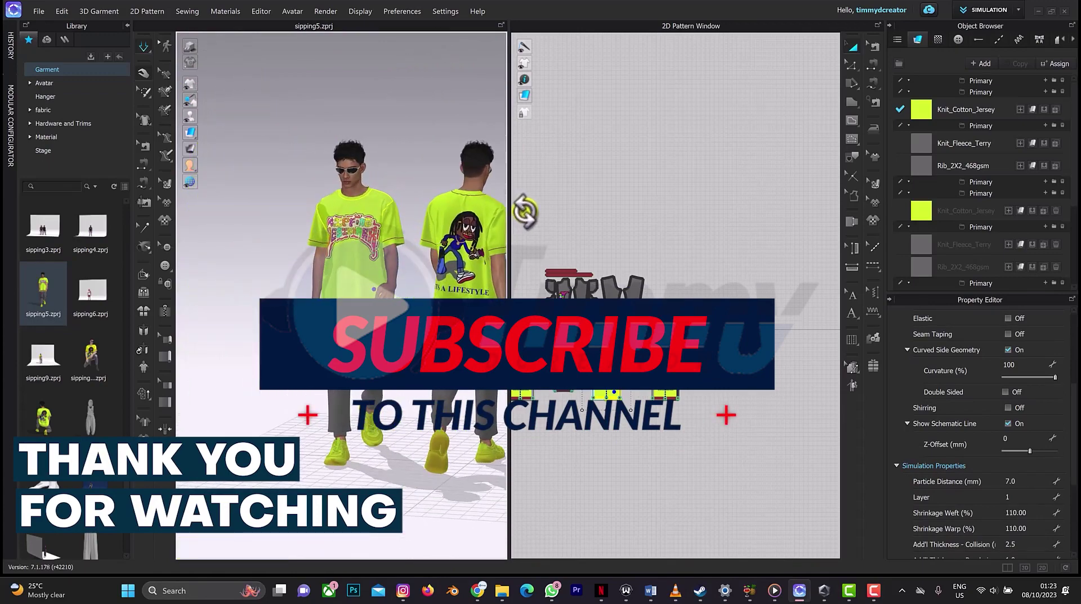
pyautogui.moveTo(428, 214); pyautogui.dragTo(336, 212, button='middle')
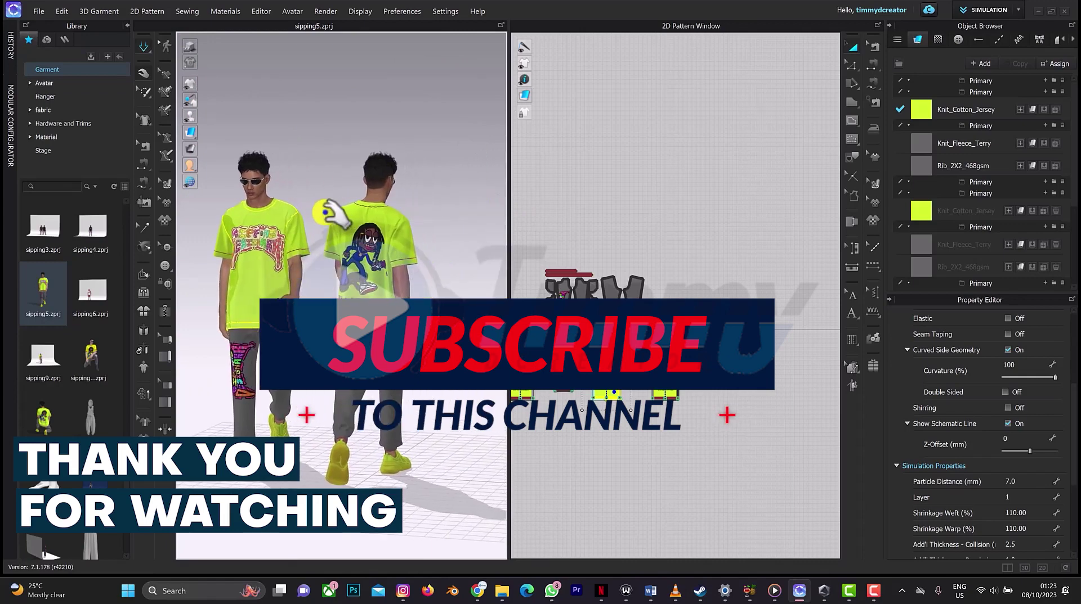